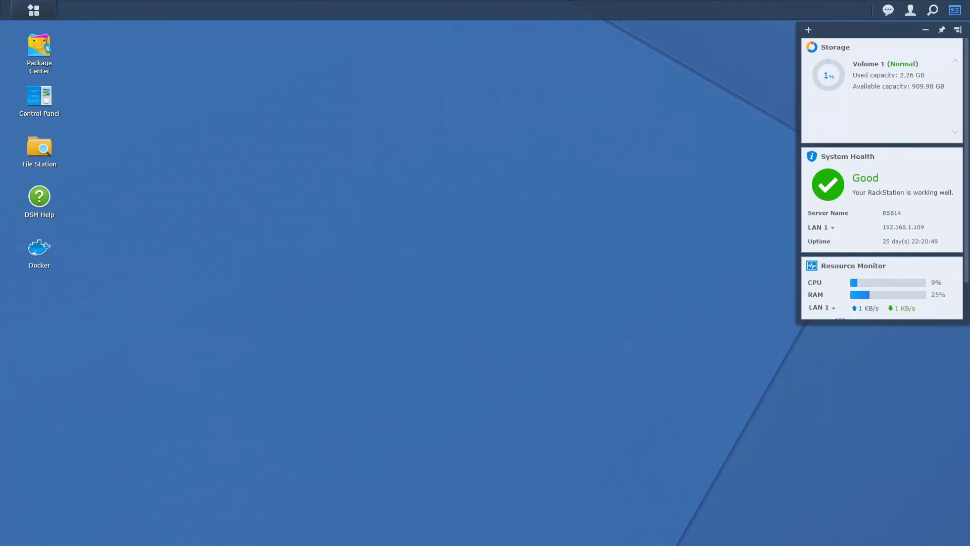
Open configuration.yaml from the home-assistant folder in File Station's Text Editor
click(63, 152)
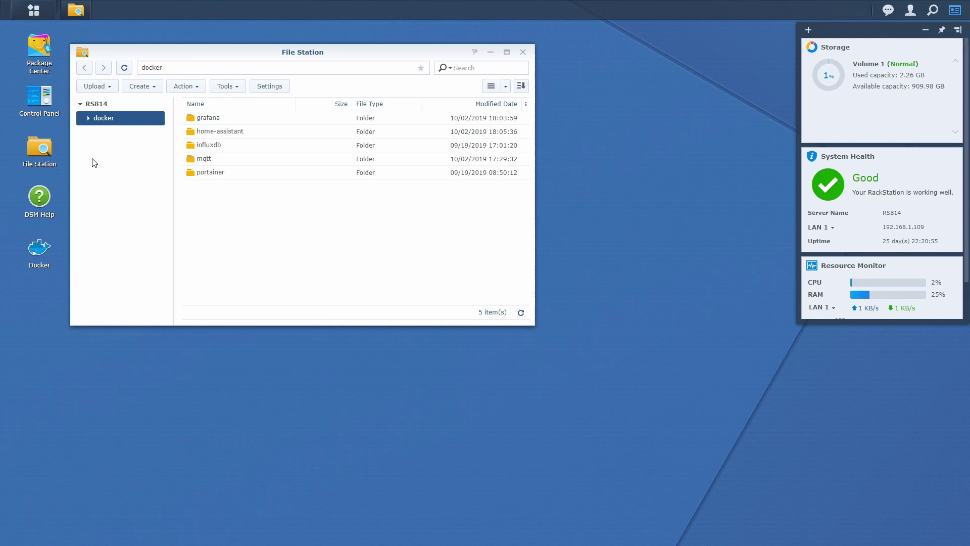
double_click(249, 135)
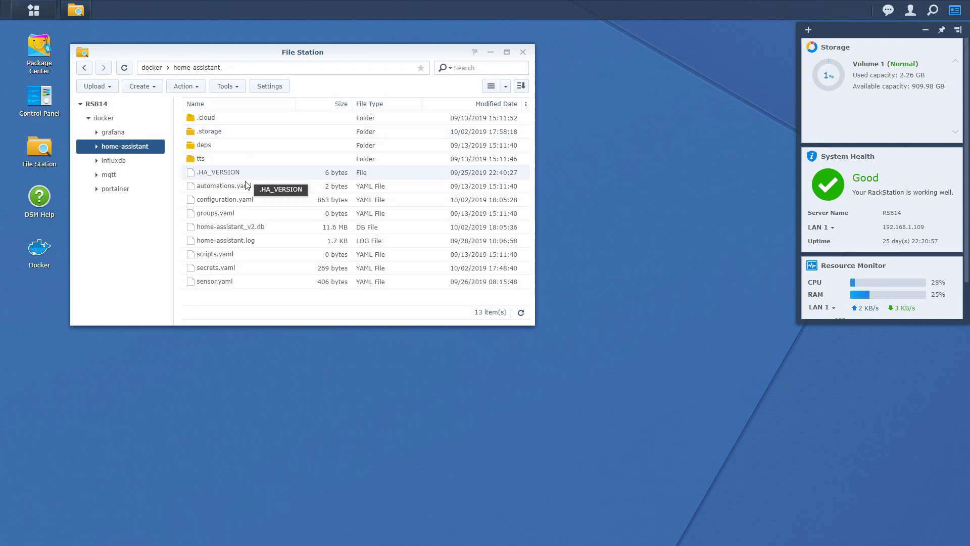
double_click(244, 202)
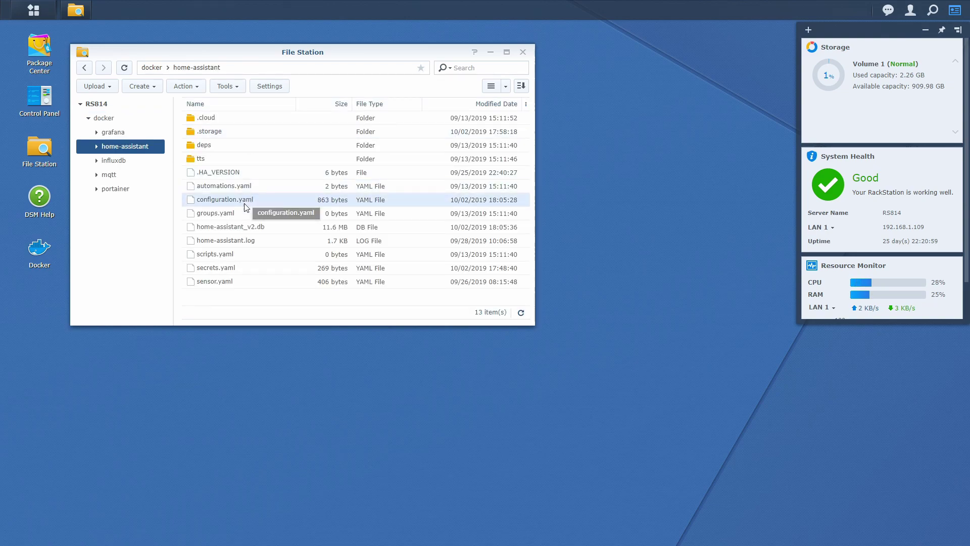
scroll(470, 293, down, 4)
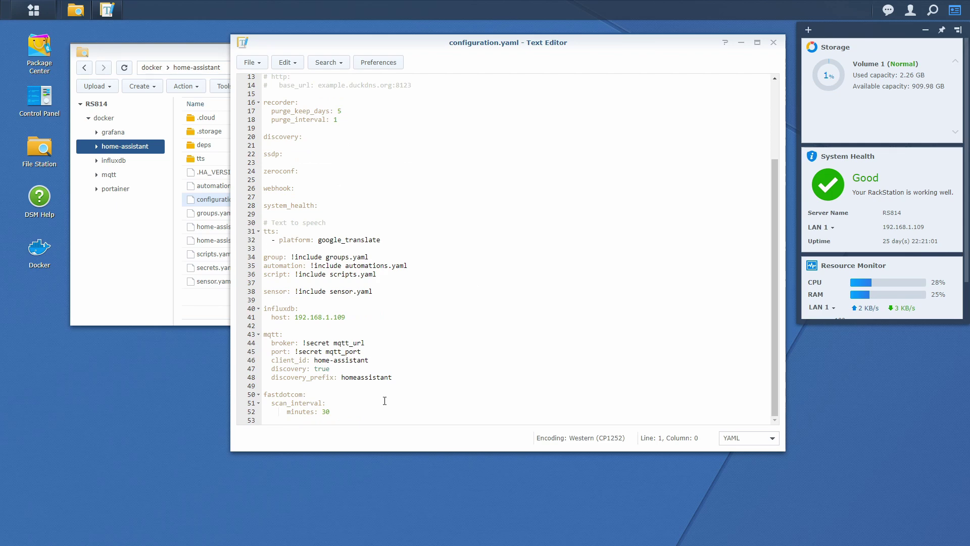
Add a speedtestdotnet: entry with a scan_interval: line at the end of configuration.yaml
click(367, 419)
key(Return)
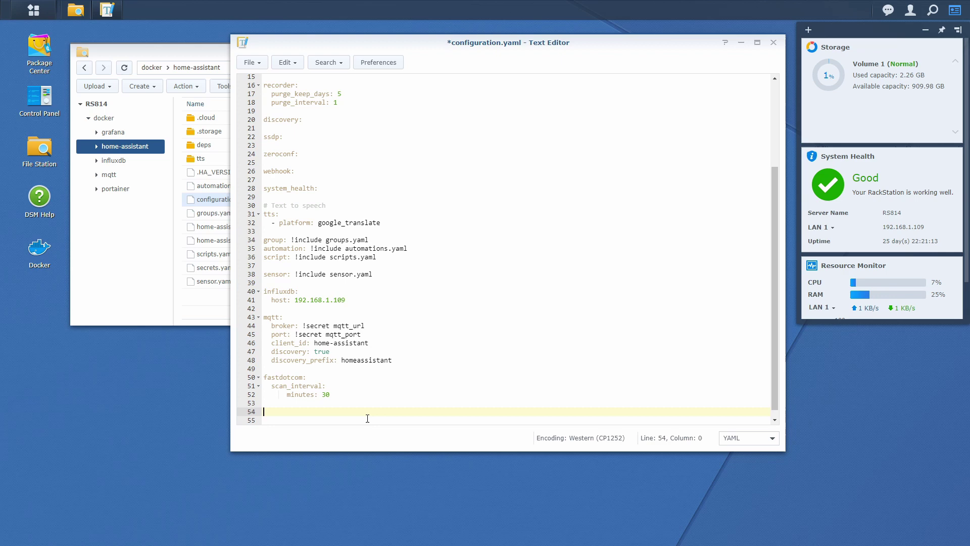
text(speedtestdotnet:)
key(Return)
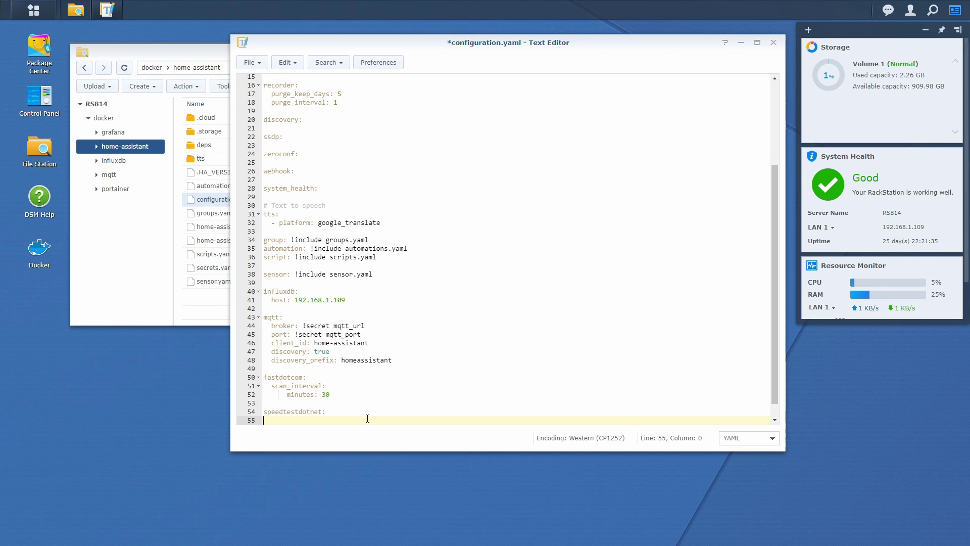
text(scan_interval: 43)
key(BackSpace)
key(Return)
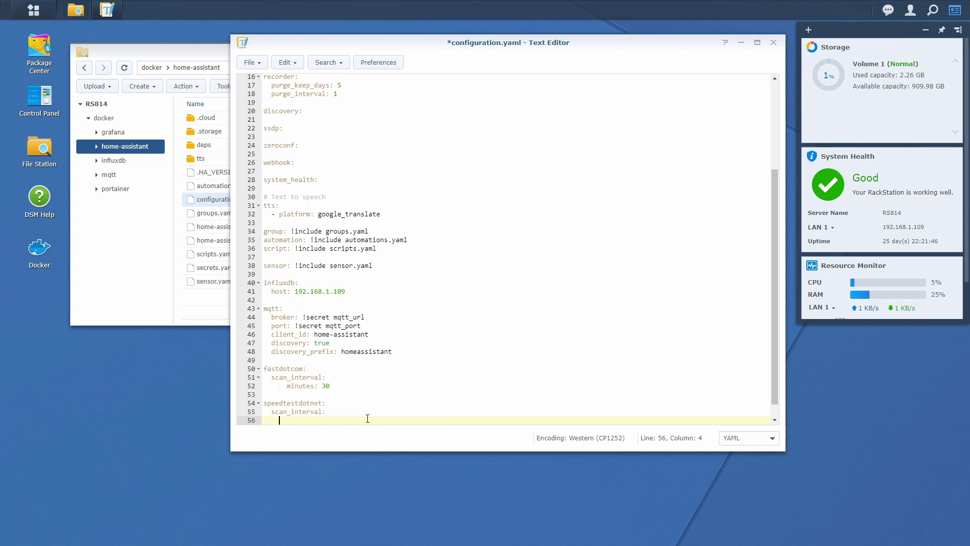
key(Tab)
Add an indented 'minutes: 30' line under scan_interval
text(minutes)
key(Left)
key(Left)
key(Left)
key(Left)
key(Home)
key(BackSpace)
key(BackSpace)
key(End)
text(: 30)
Remove two spaces of extra indentation from the fastdotcom minutes line
key(Up)
key(Up)
key(Up)
key(Up)
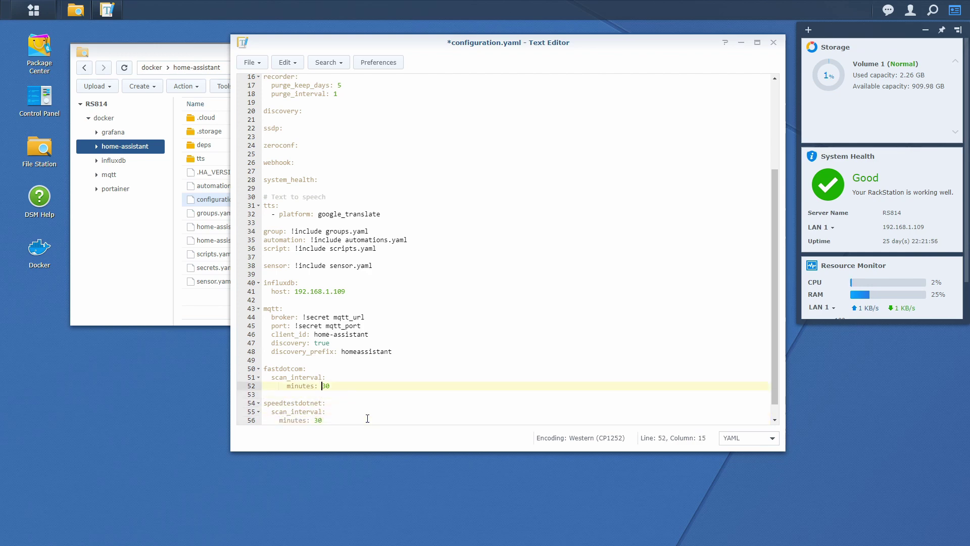
key(Home)
key(BackSpace)
key(BackSpace)
key(Down)
key(Down)
key(Down)
key(Down)
key(Down)
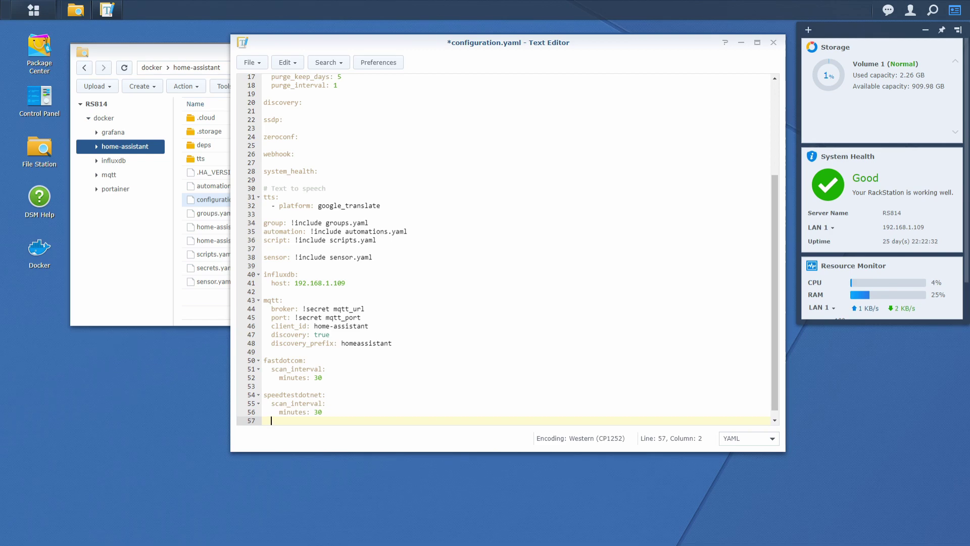
Add a monitored_conditions: key under the speedtestdotnet entry
text(moniter)
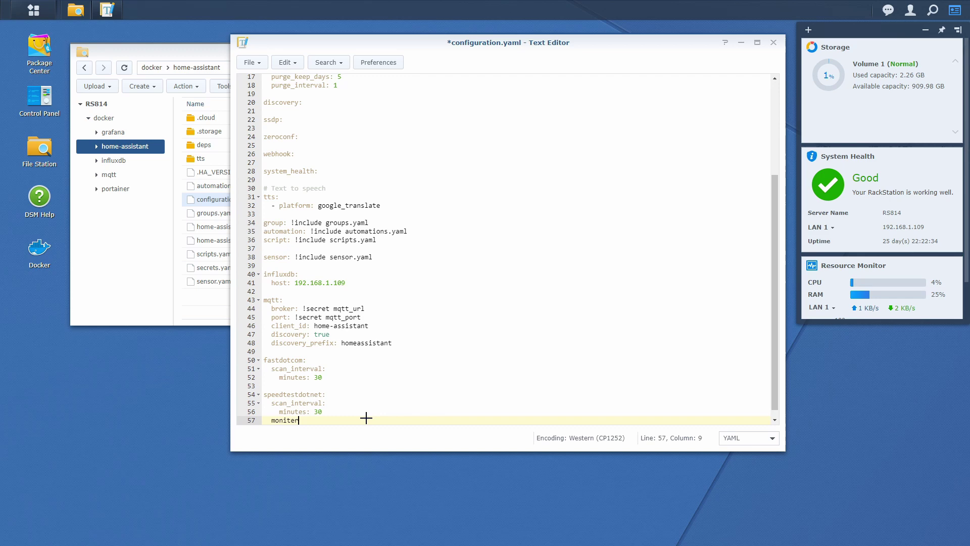
key(BackSpace)
key(BackSpace)
text(tored_conditions:)
key(Return)
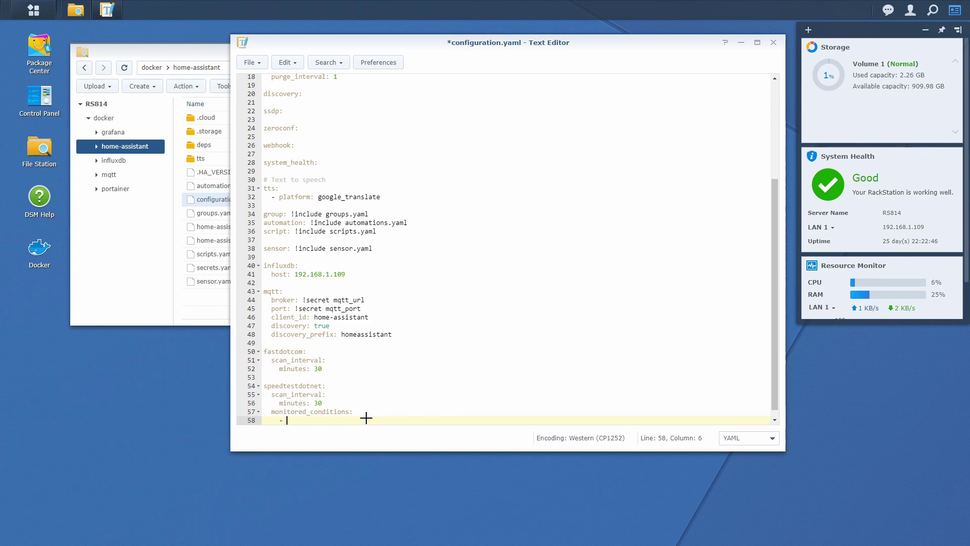
List '- download', '- upload' and '- ping' under monitored_conditions and save configuration.yaml
text(- download)
key(Return)
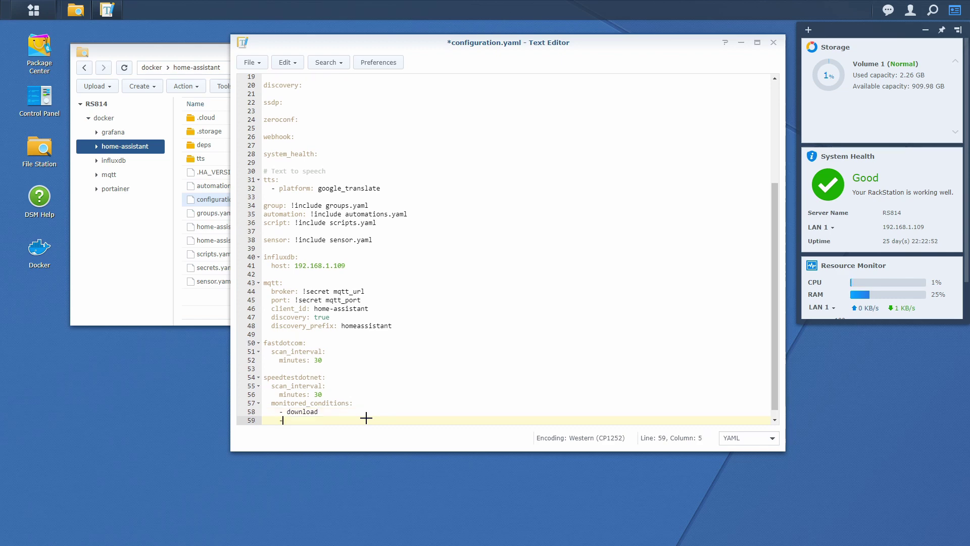
text(- upload)
key(Return)
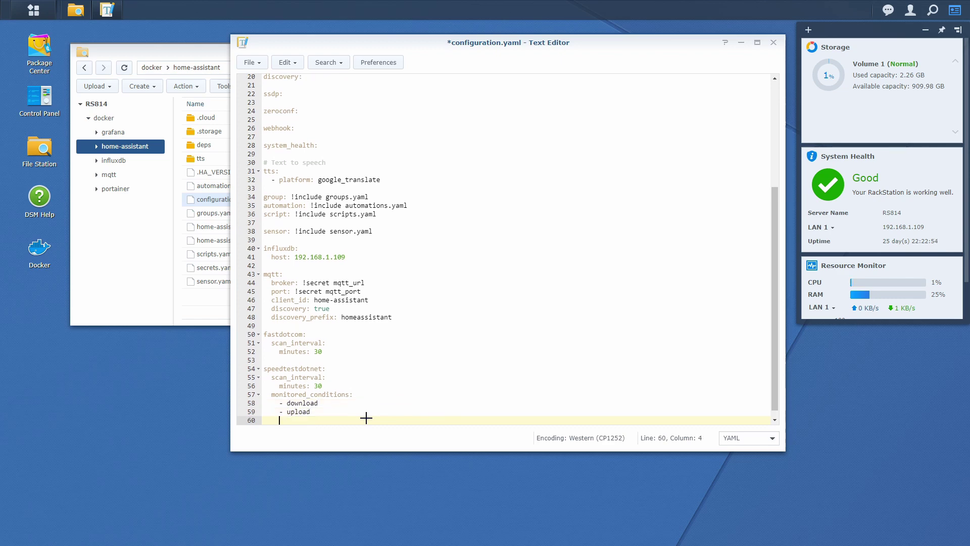
text(- ping)
key(Return)
key(Return)
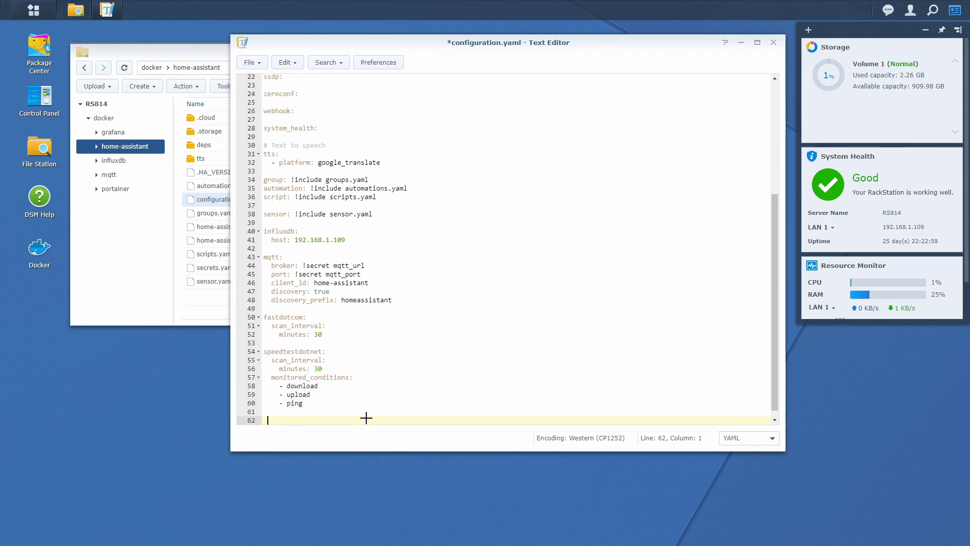
key(BackSpace)
key(ctrl+s)
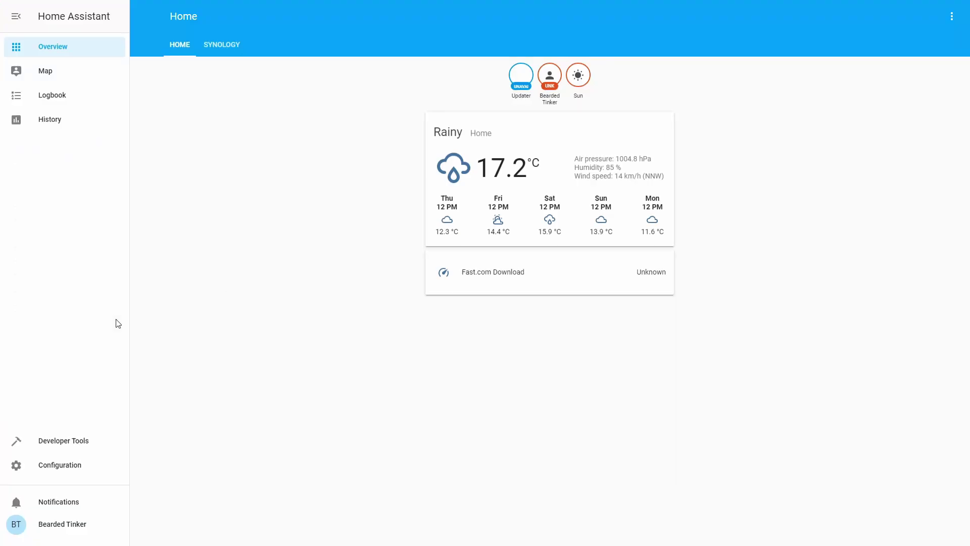
Check the configuration in Server Control and restart Home Assistant
click(60, 461)
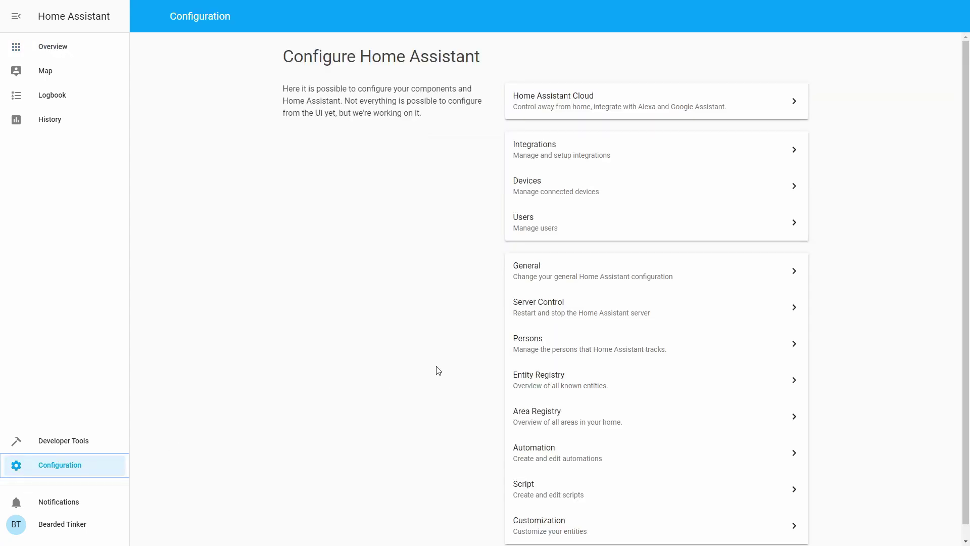
click(544, 313)
click(643, 173)
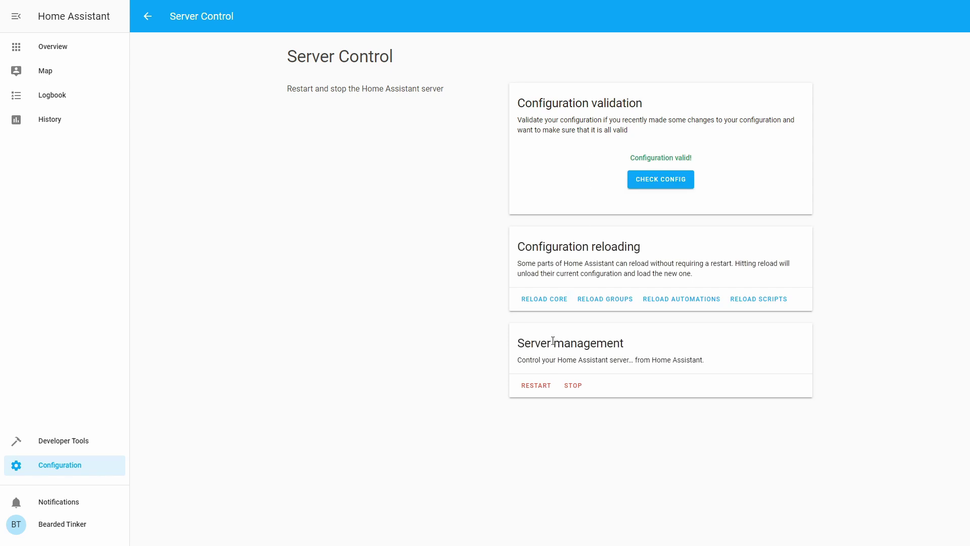
click(550, 387)
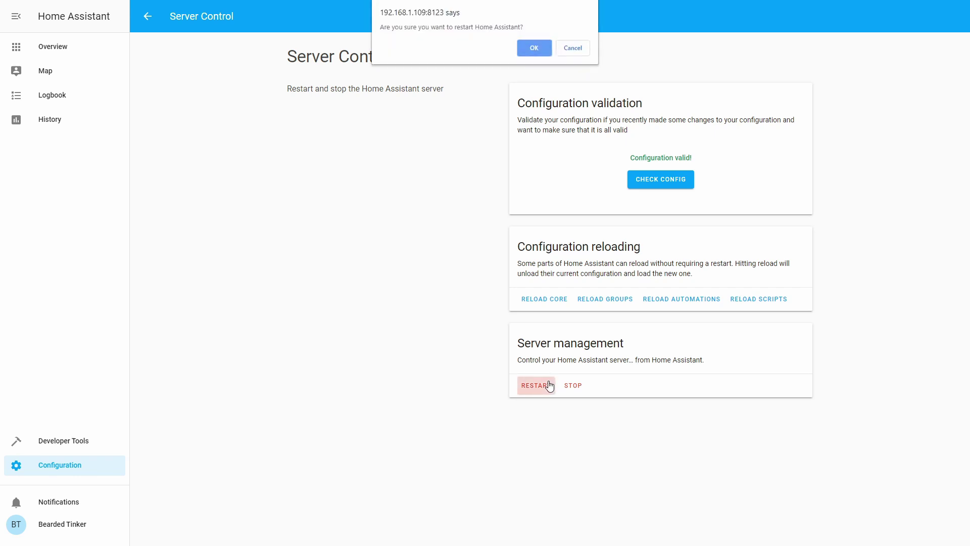
click(538, 47)
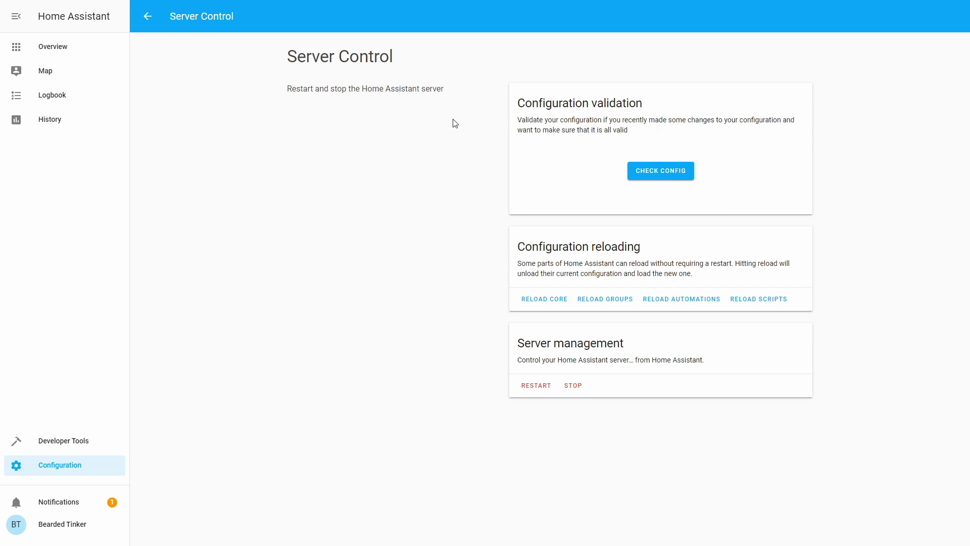
Review the Developer Tools logs for new issues, then return to the Home overview
click(62, 444)
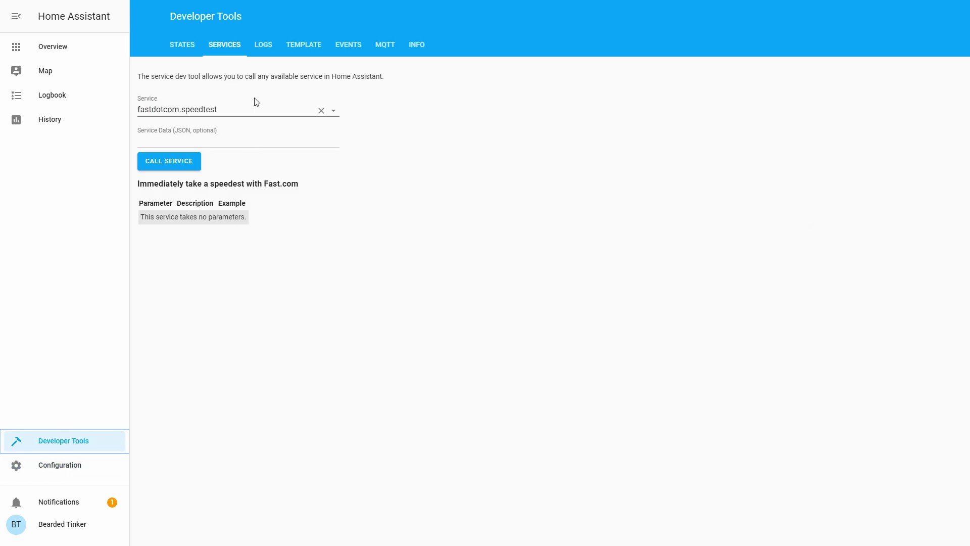
click(265, 46)
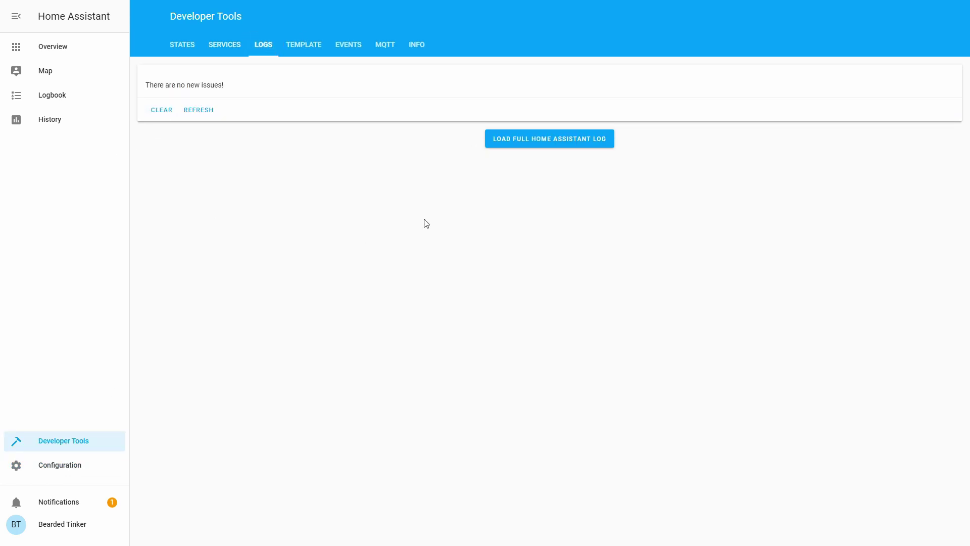
click(76, 54)
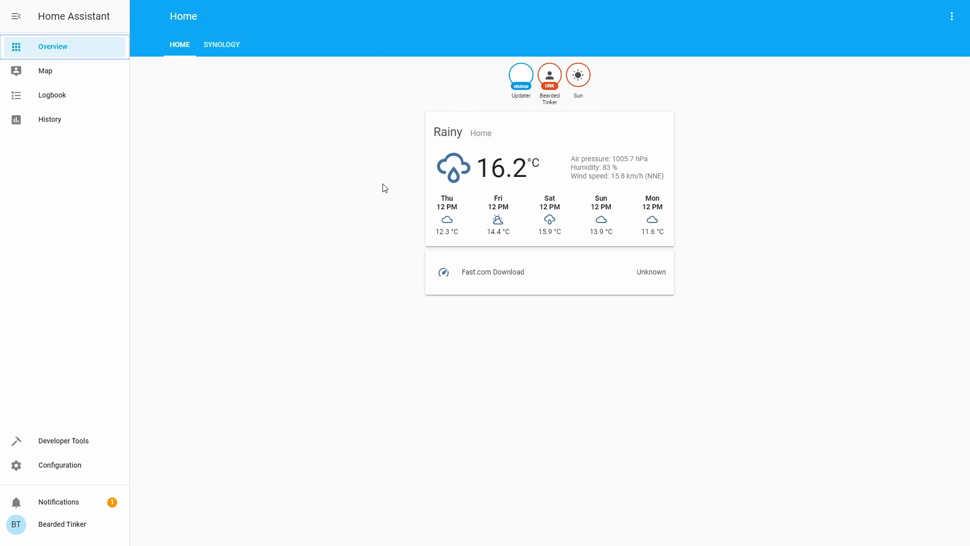
Start adding a new Entities card to the Home dashboard
click(952, 16)
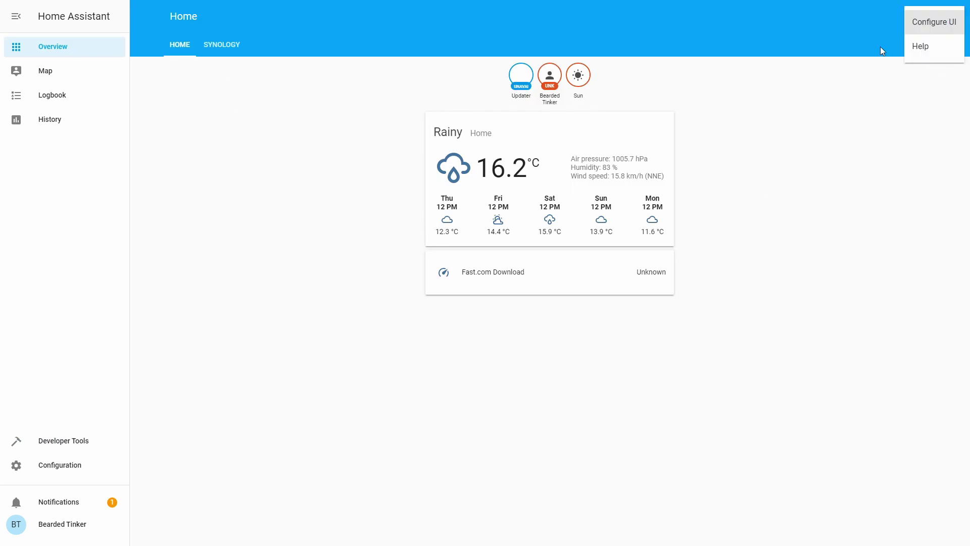
click(916, 25)
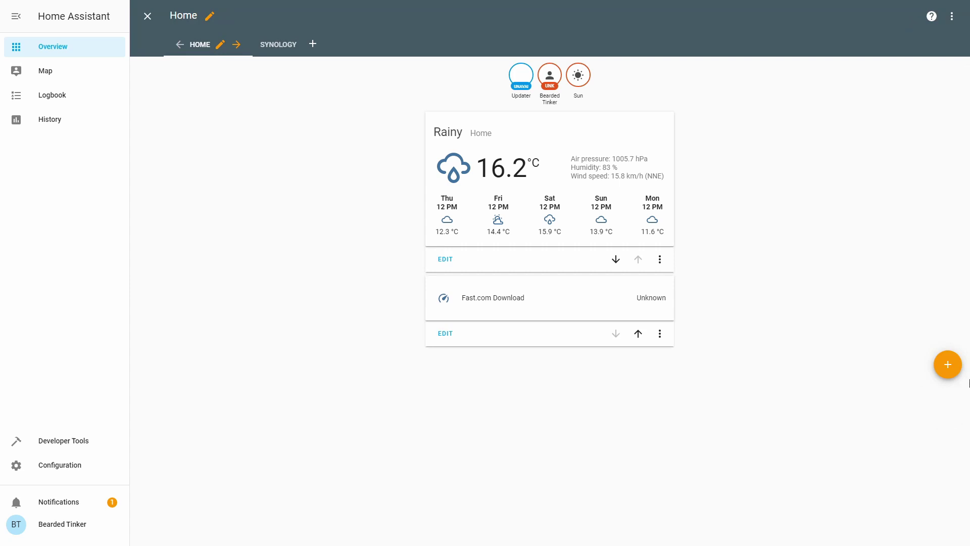
click(948, 365)
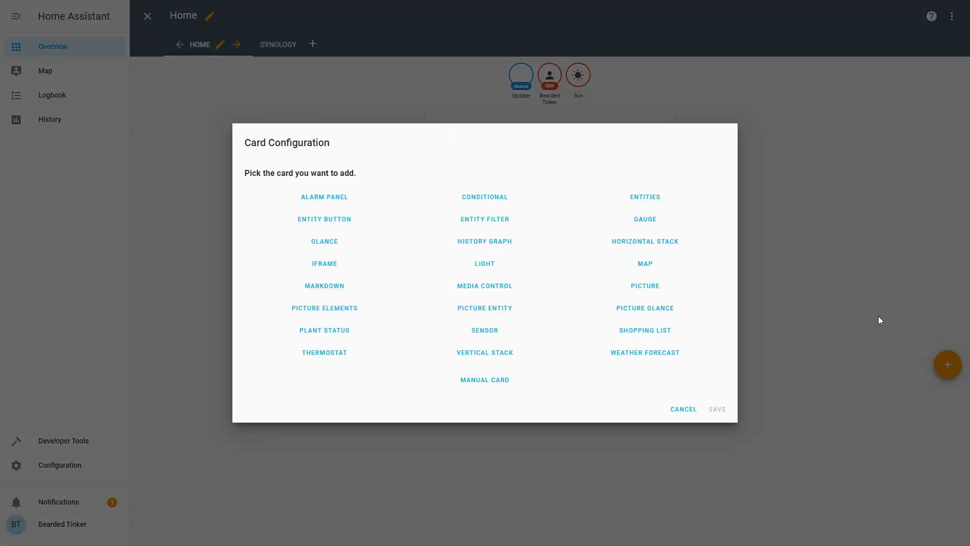
click(664, 199)
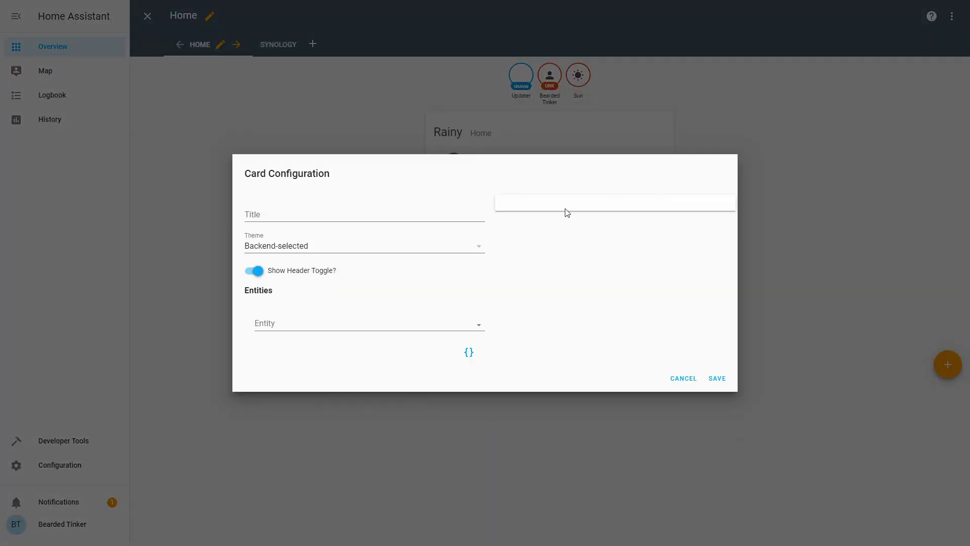
Add the Speedtest Download, Upload and Ping sensors to the card
click(480, 326)
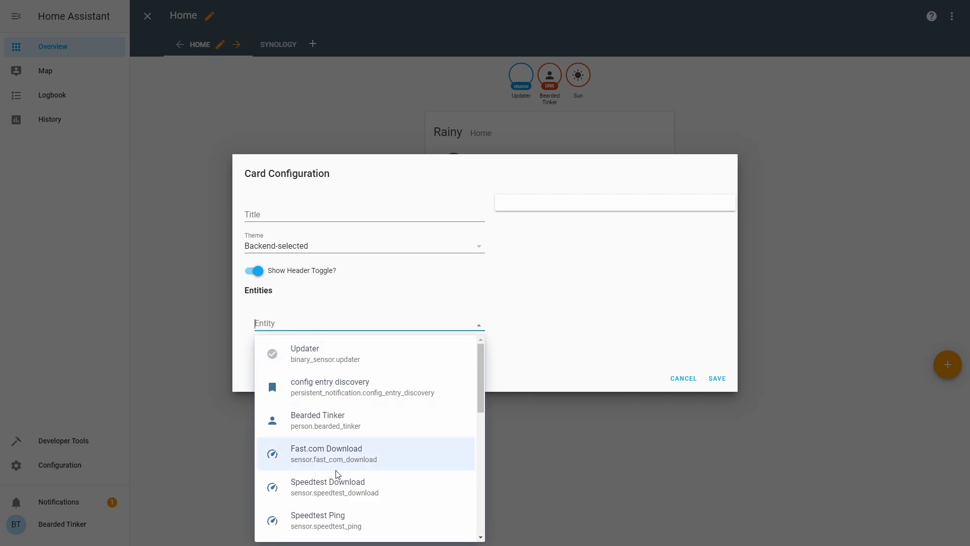
click(355, 485)
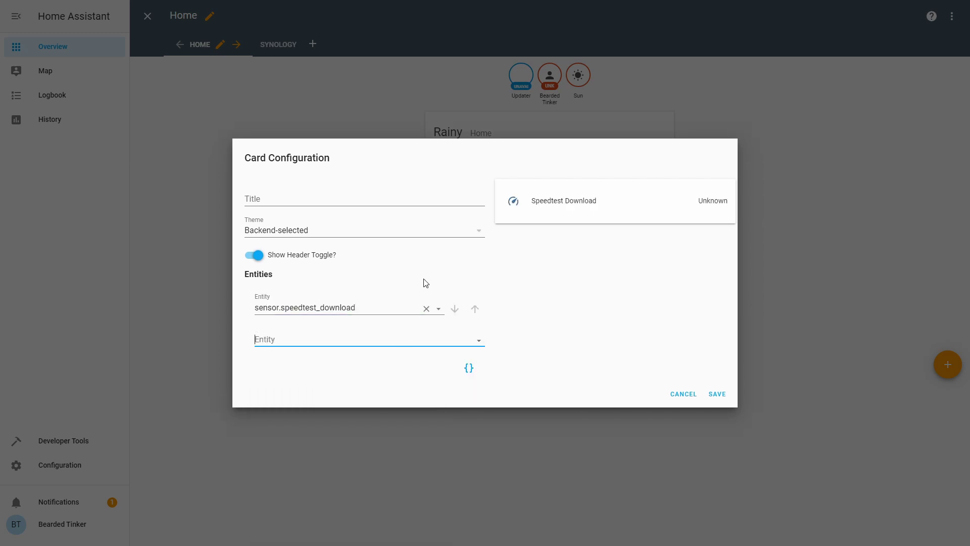
click(480, 340)
scroll(382, 449, down, 2)
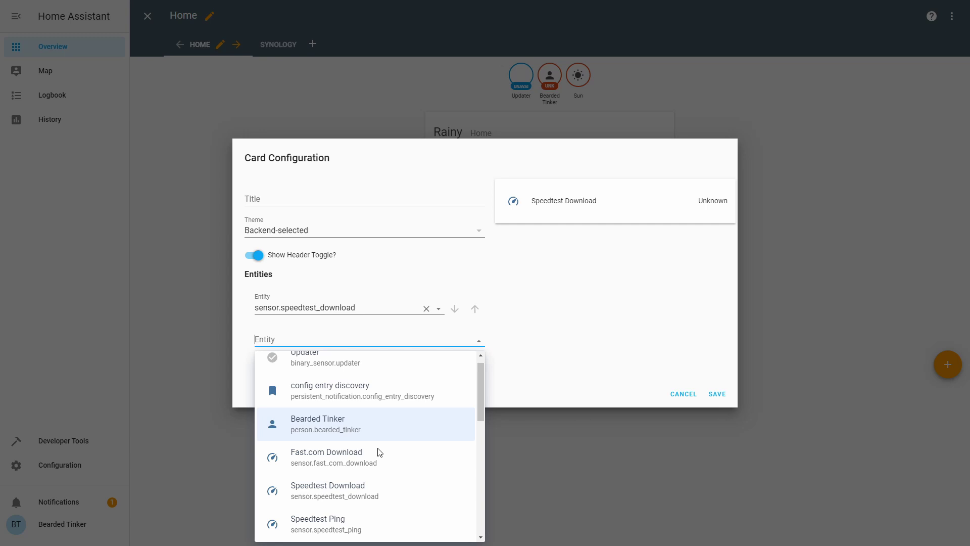
click(357, 514)
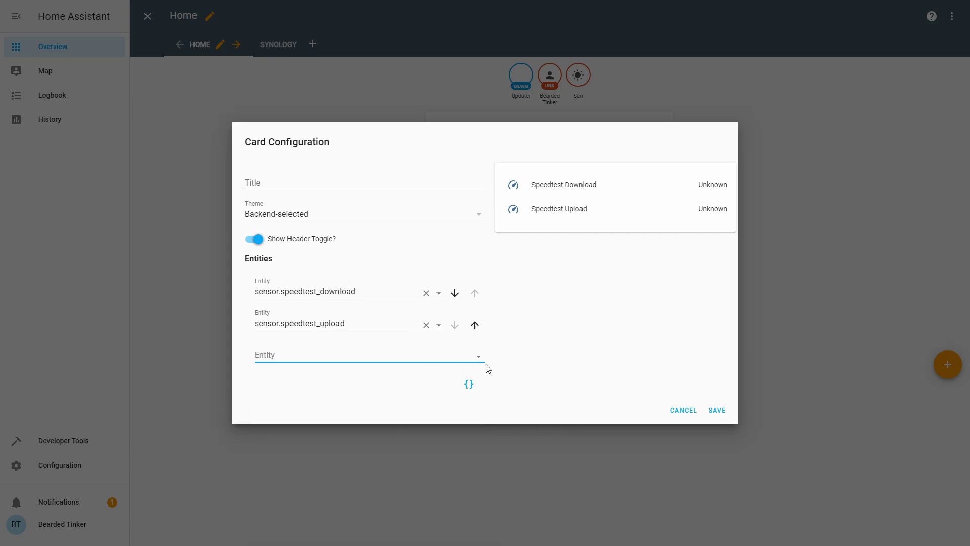
click(478, 358)
scroll(373, 470, down, 2)
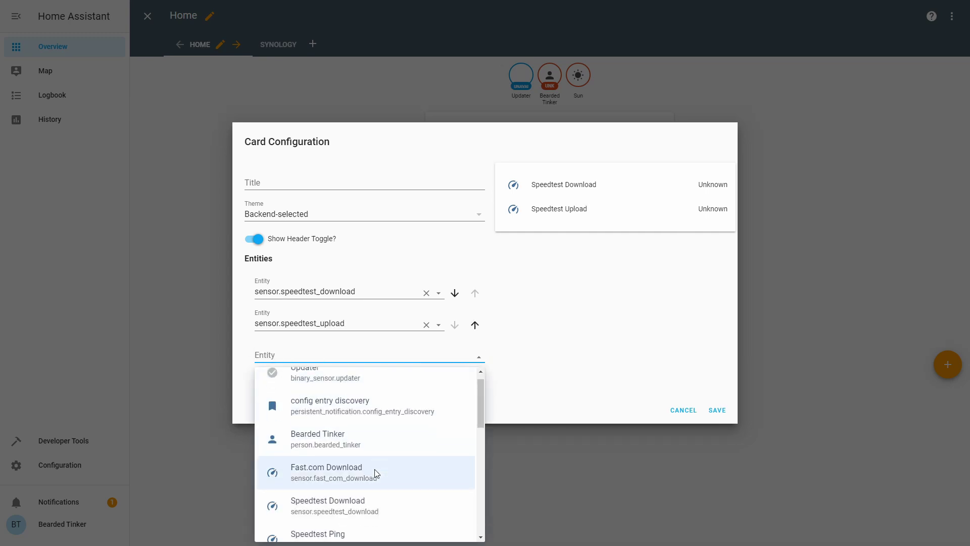
click(364, 494)
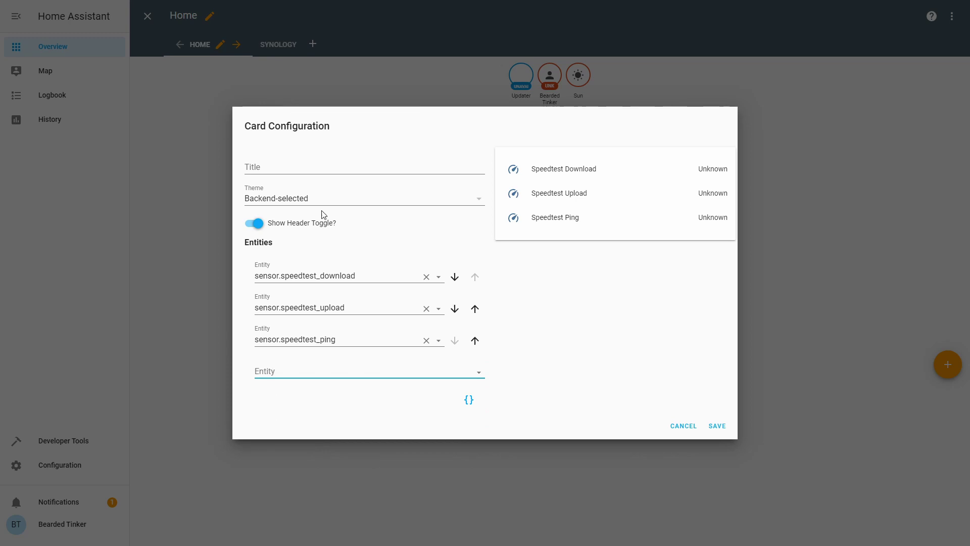
Title the card 'Speedtest.Net', turn off Show Header Toggle, and save it
click(338, 171)
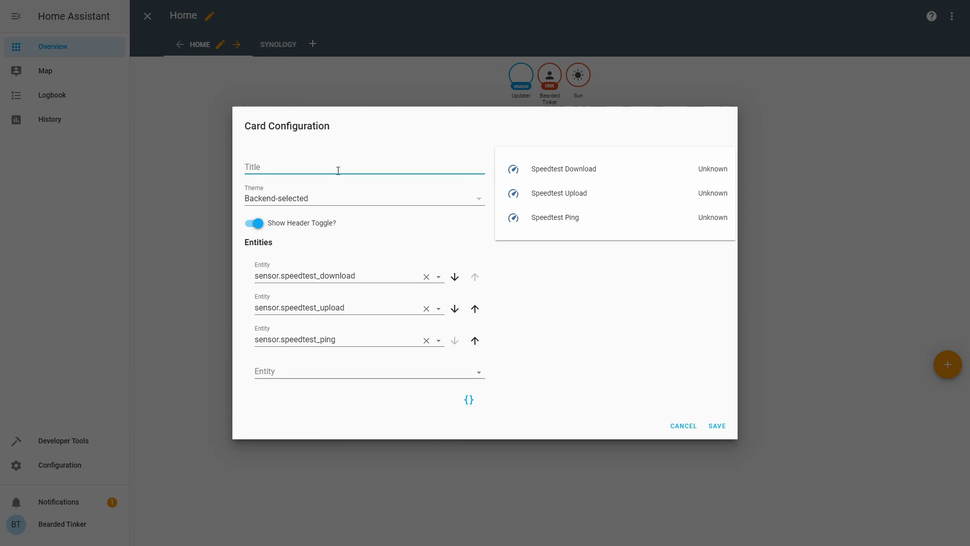
text(Speent)
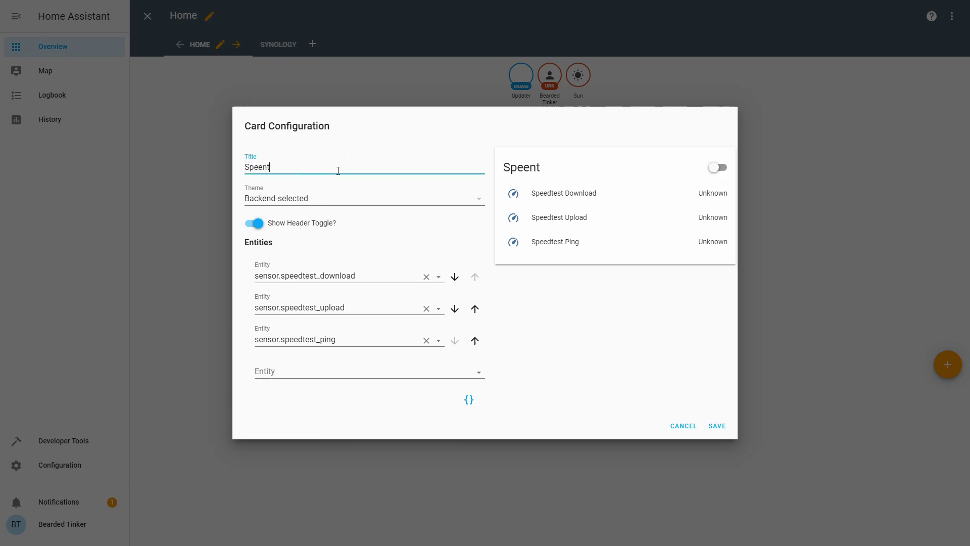
key(BackSpace)
key(BackSpace)
text(dtest.Net)
click(254, 222)
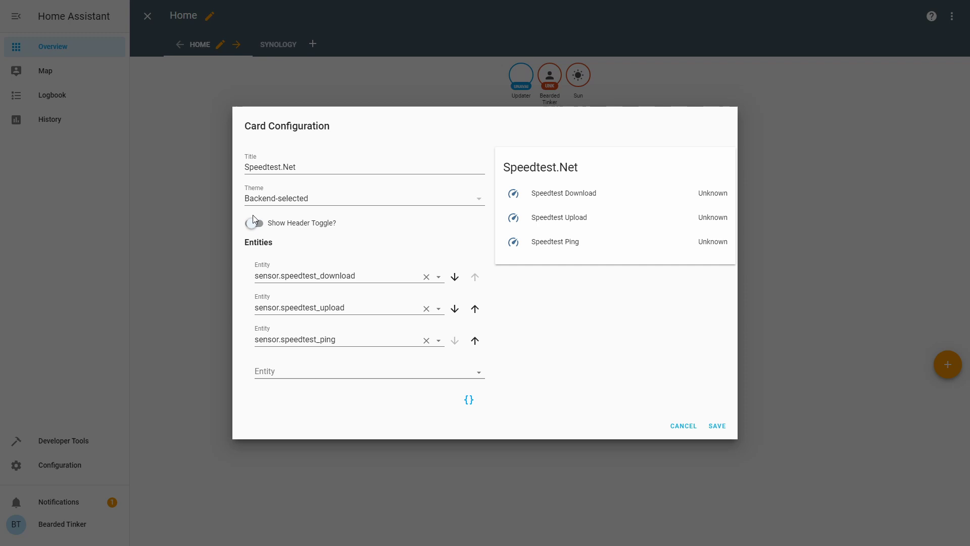
click(715, 428)
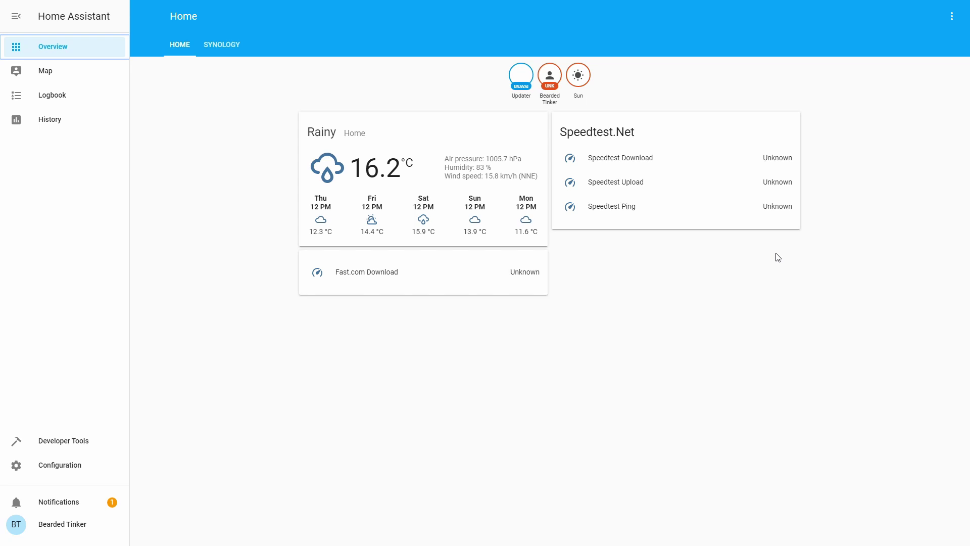
Call the speedtestdotnet.speedtest service in Developer Tools, then go back to the Home overview
click(85, 442)
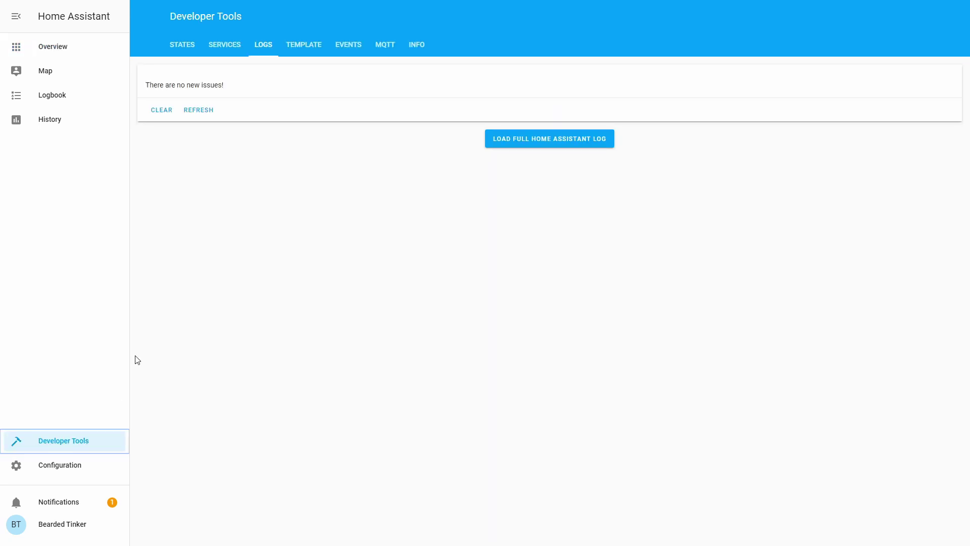
click(226, 50)
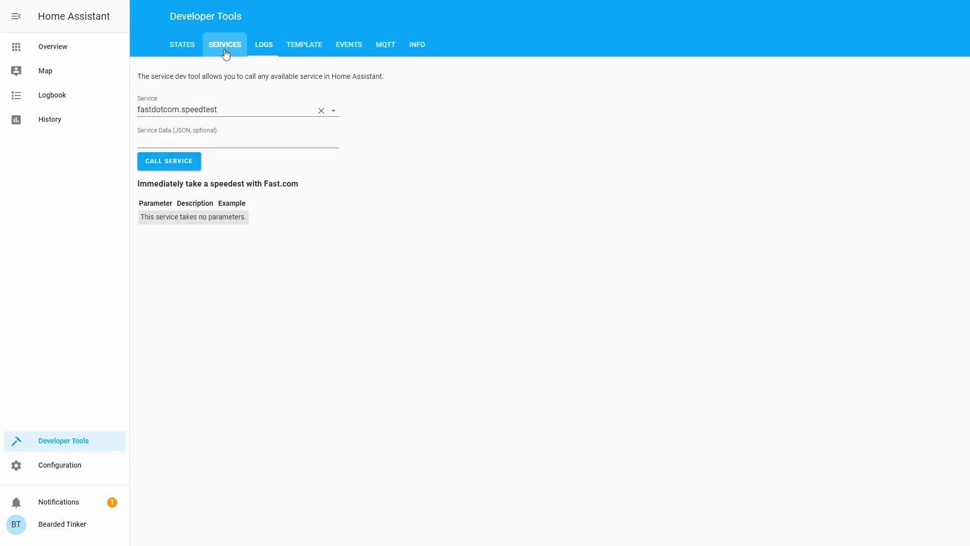
click(319, 111)
click(332, 111)
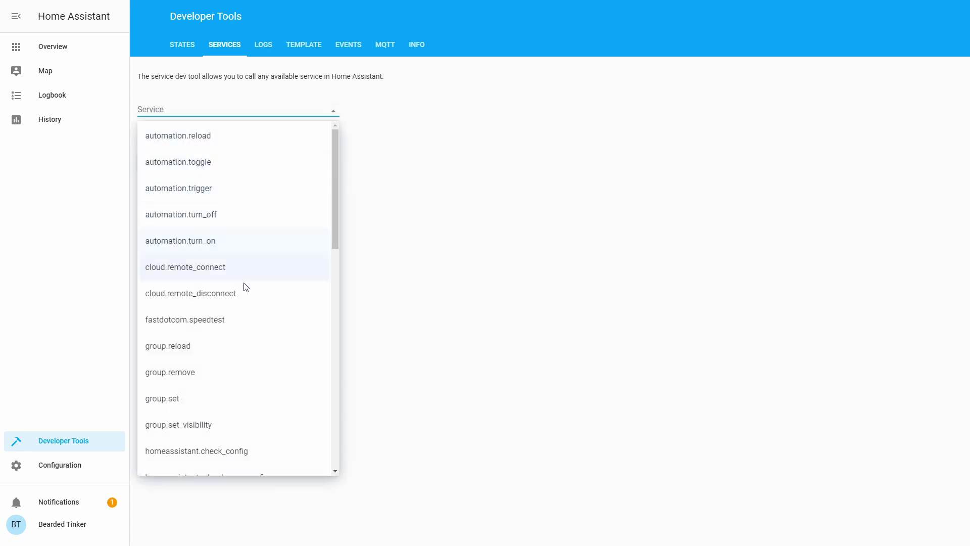
scroll(246, 287, down, 12)
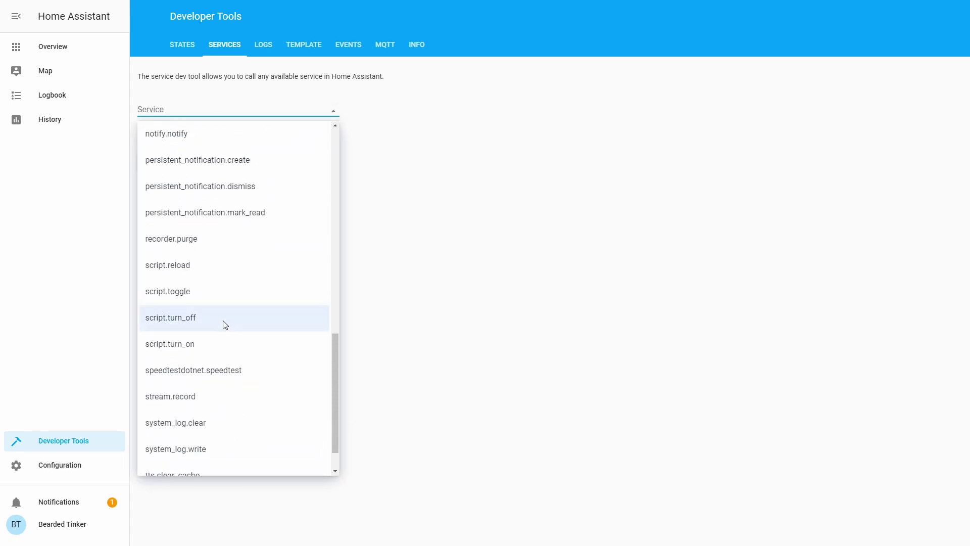
click(217, 370)
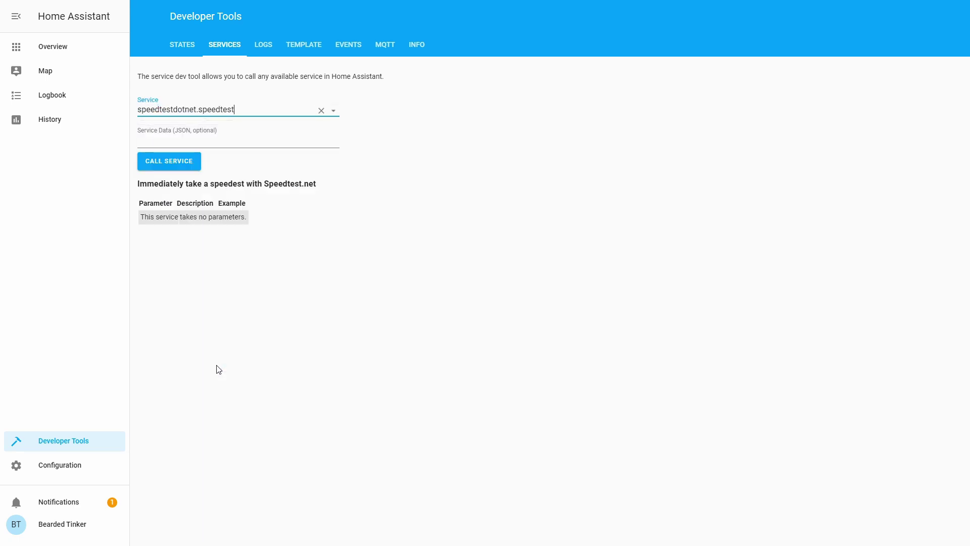
click(180, 162)
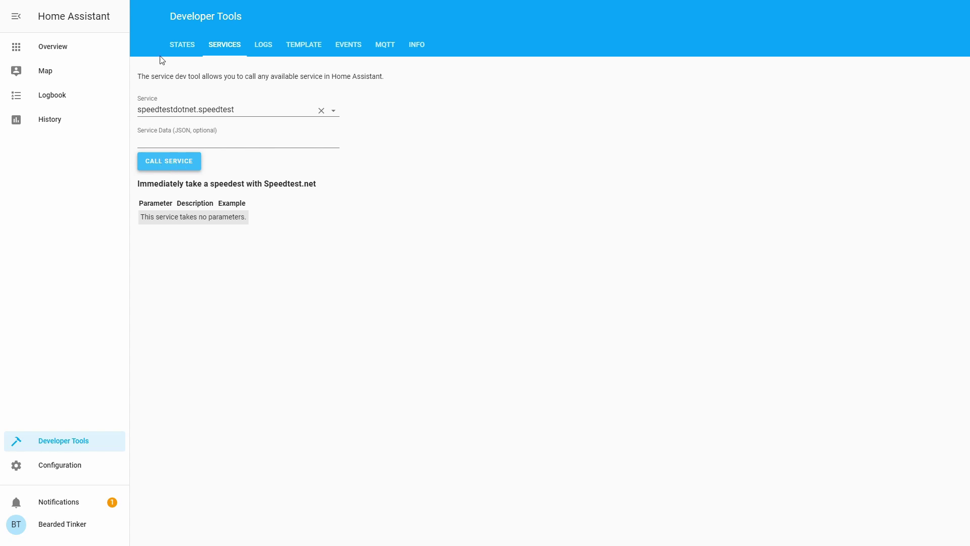
click(50, 48)
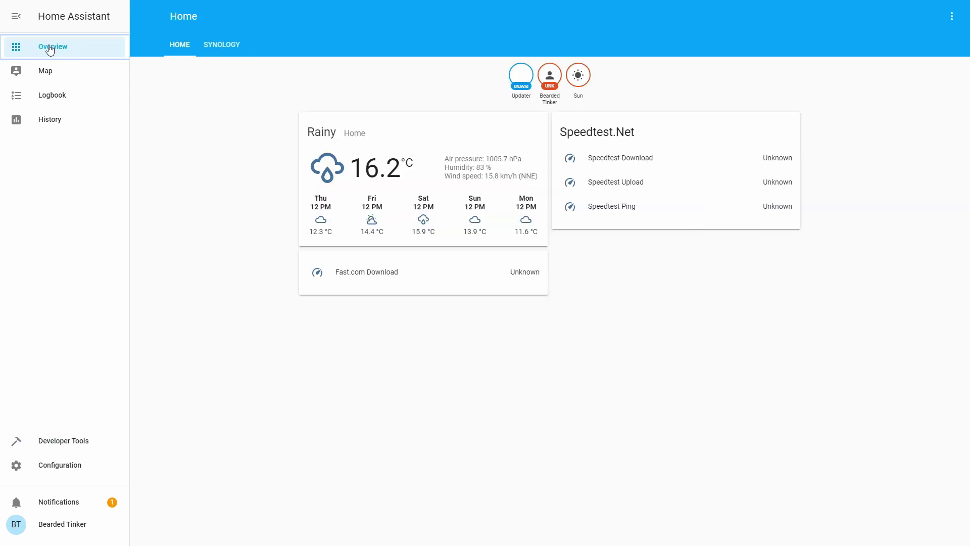